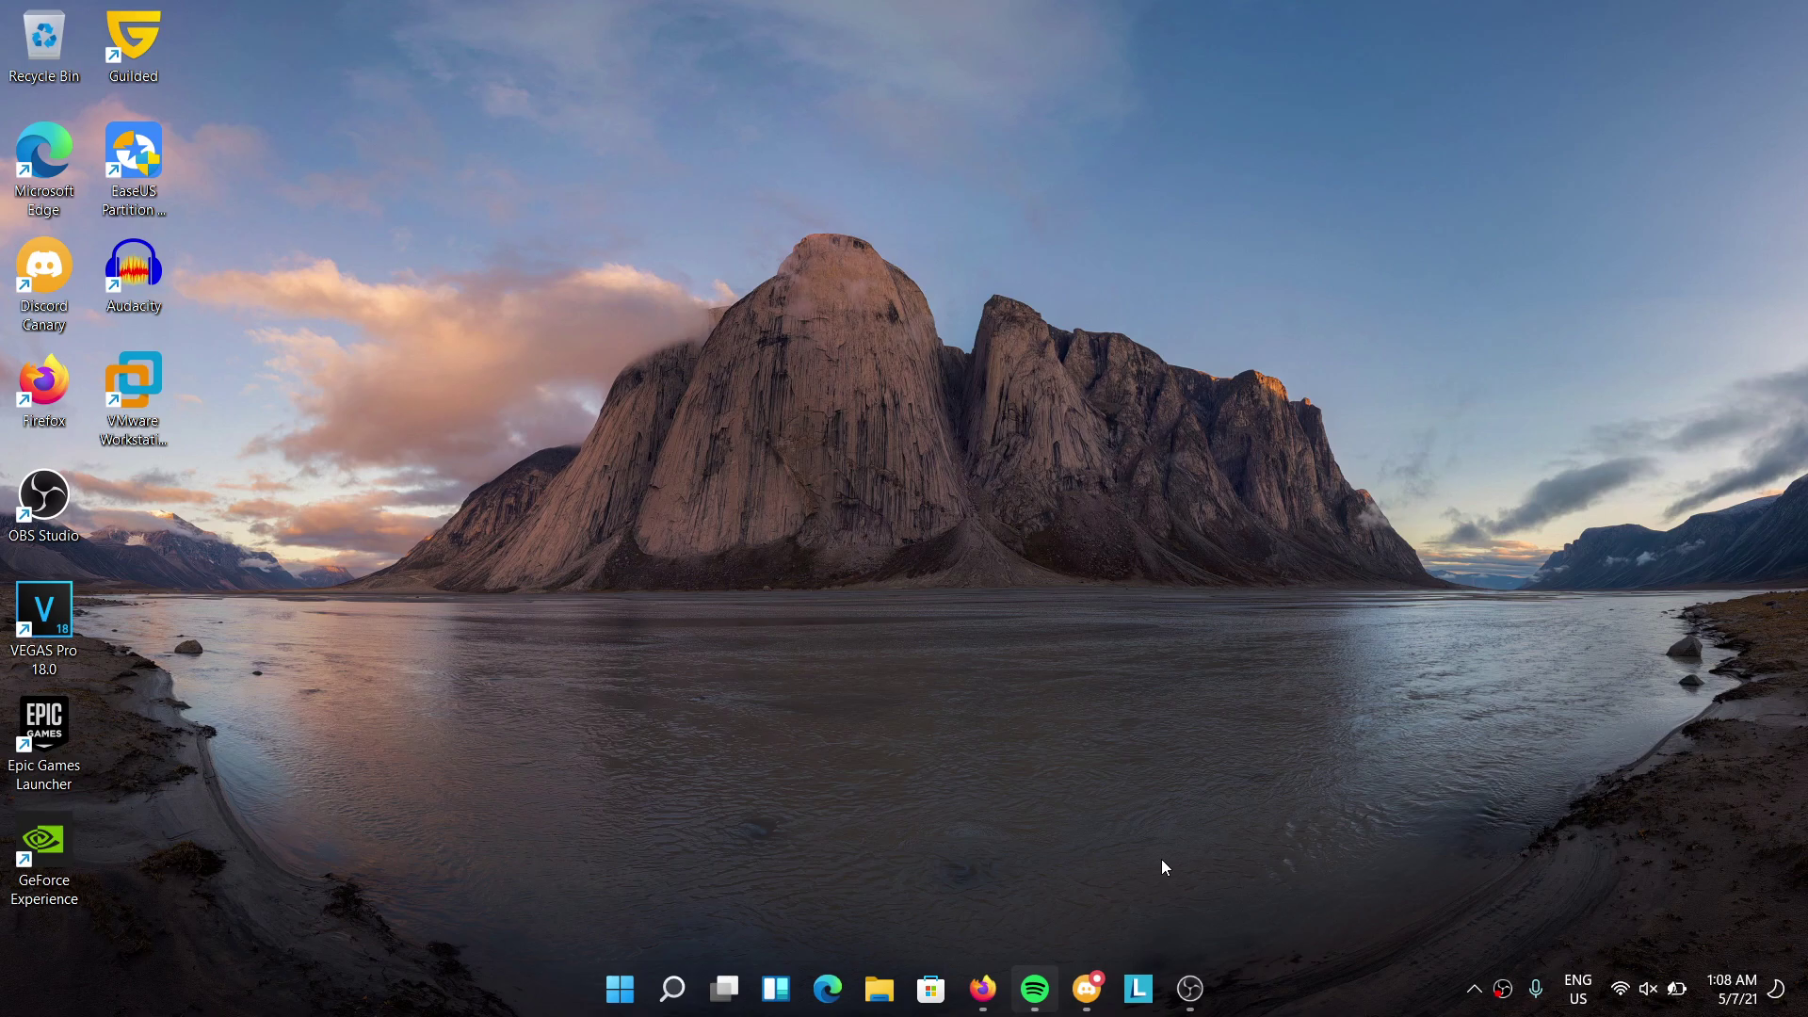
Search Start for 'windows fi' and open Windows Defender Firewall from the results
key("super")
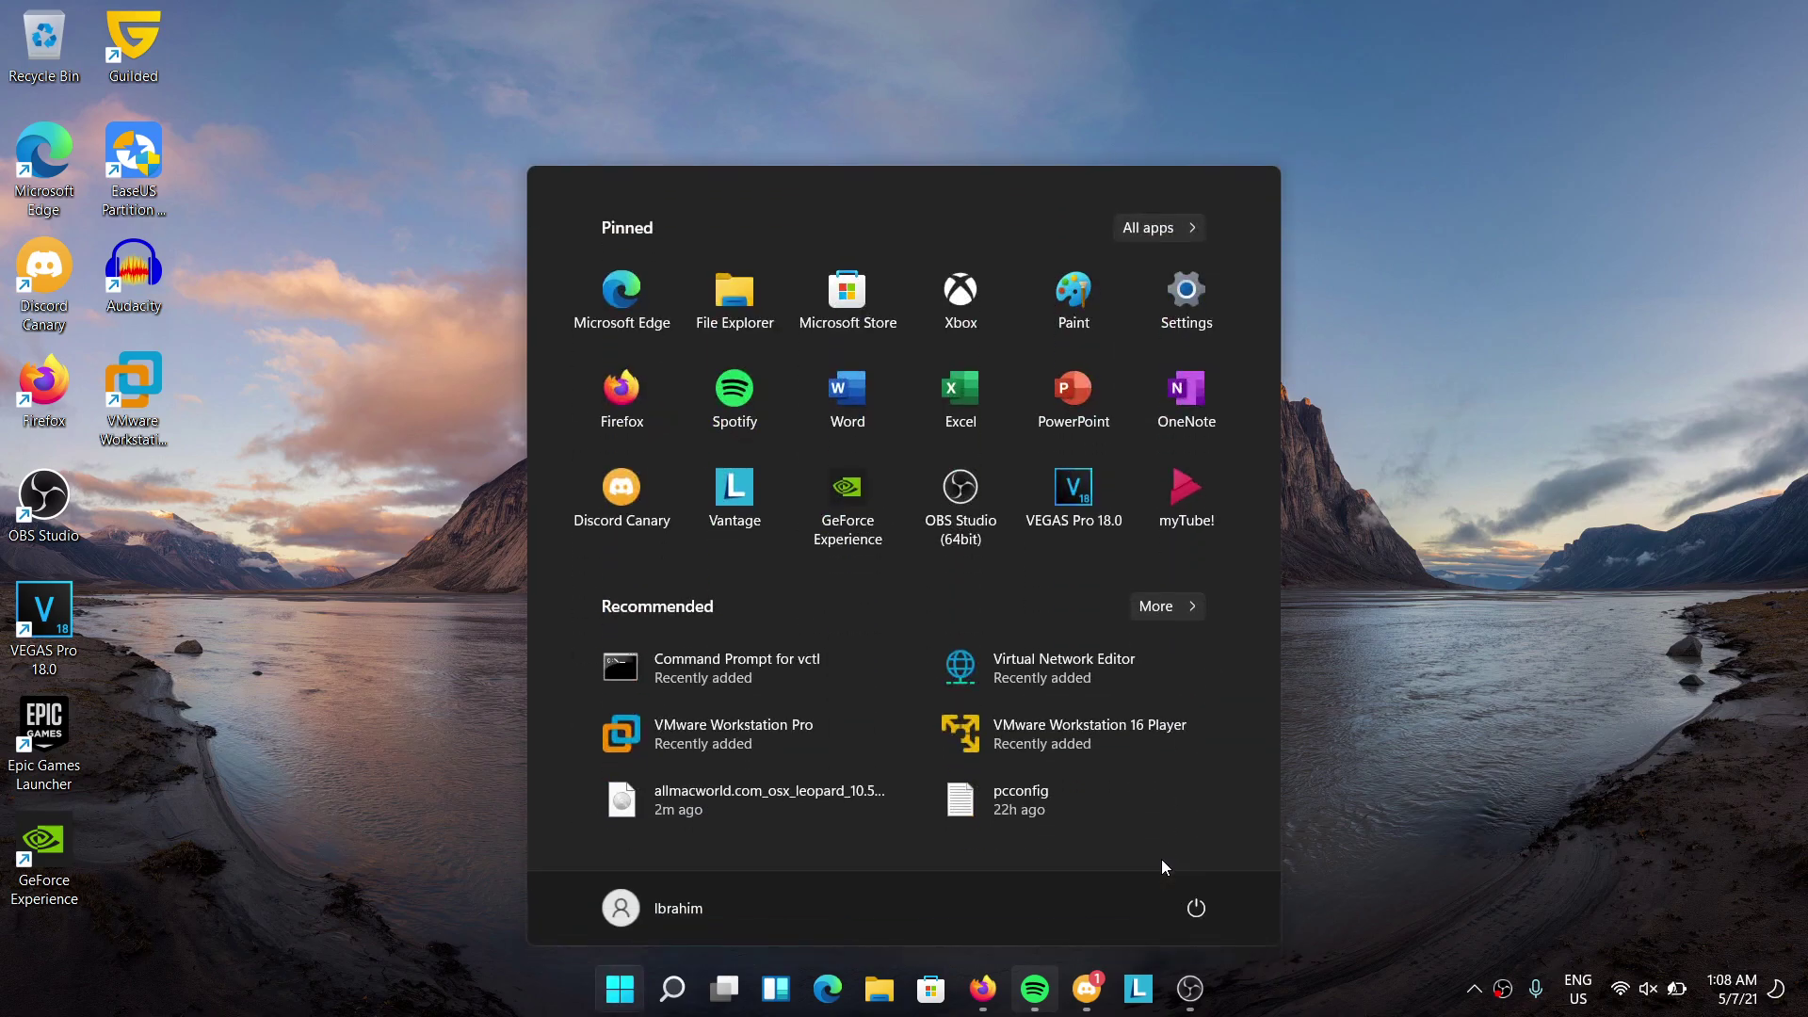
type("win")
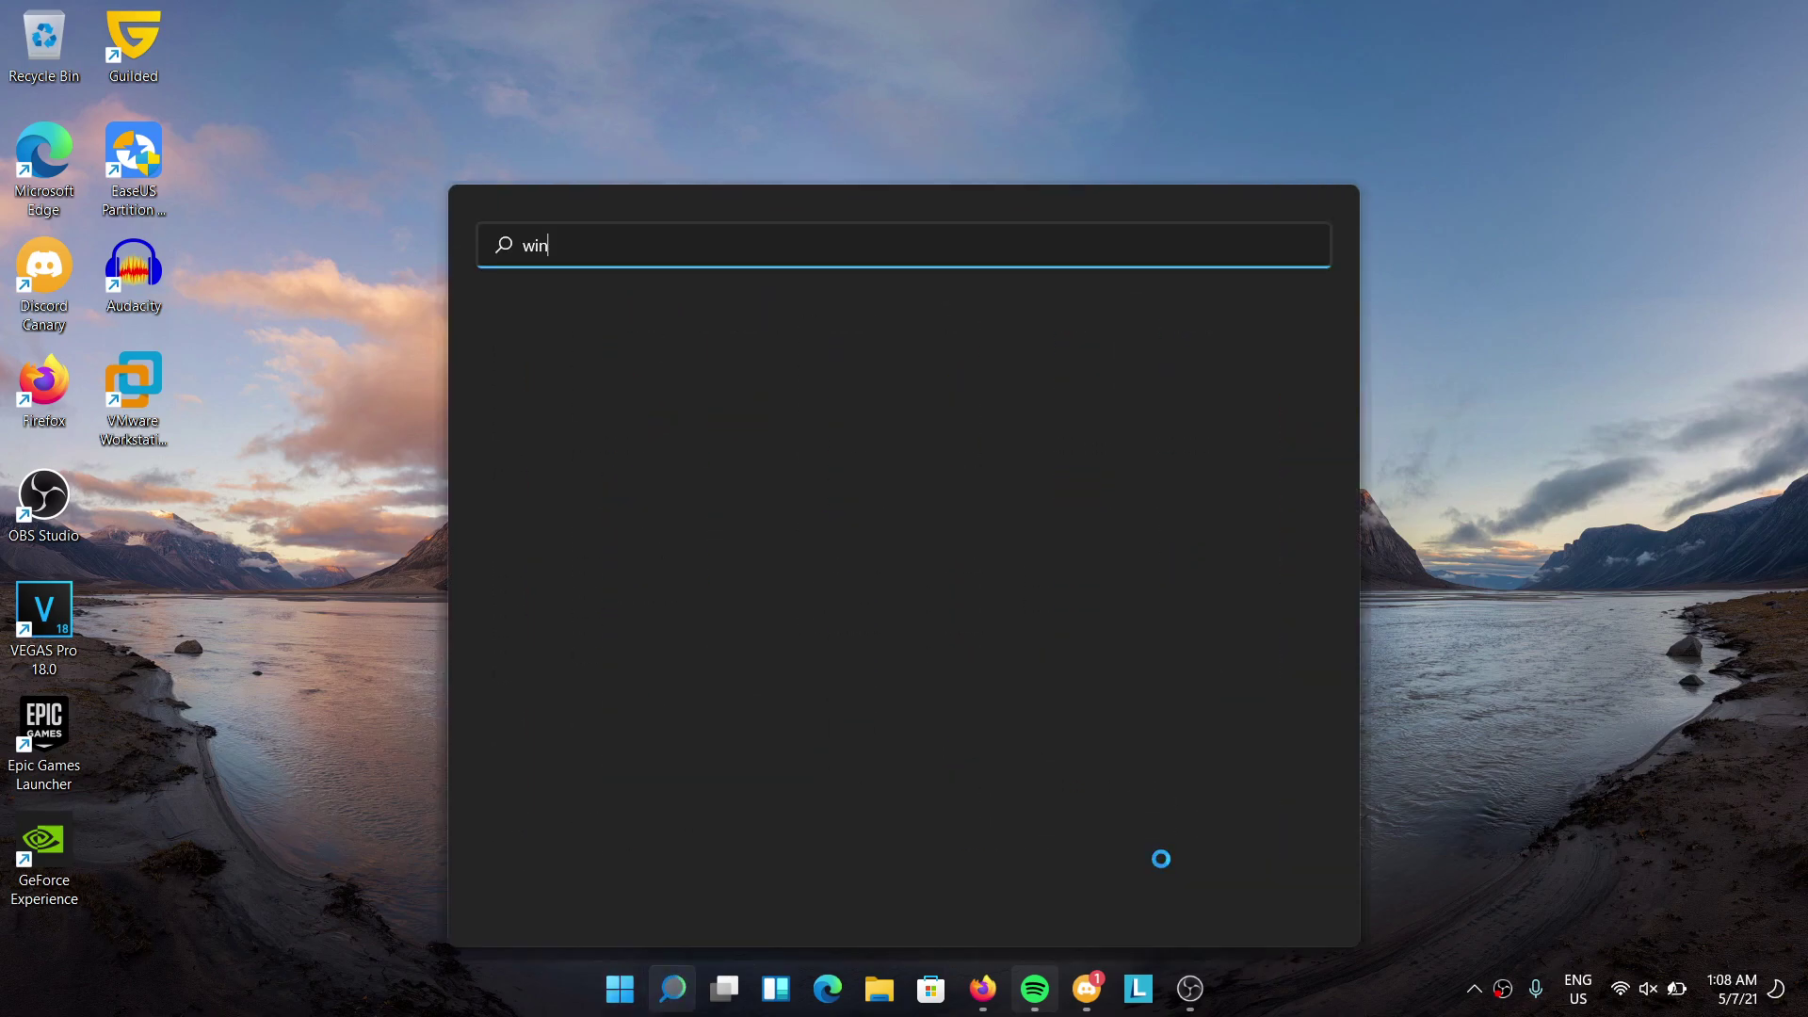
type("dows fi")
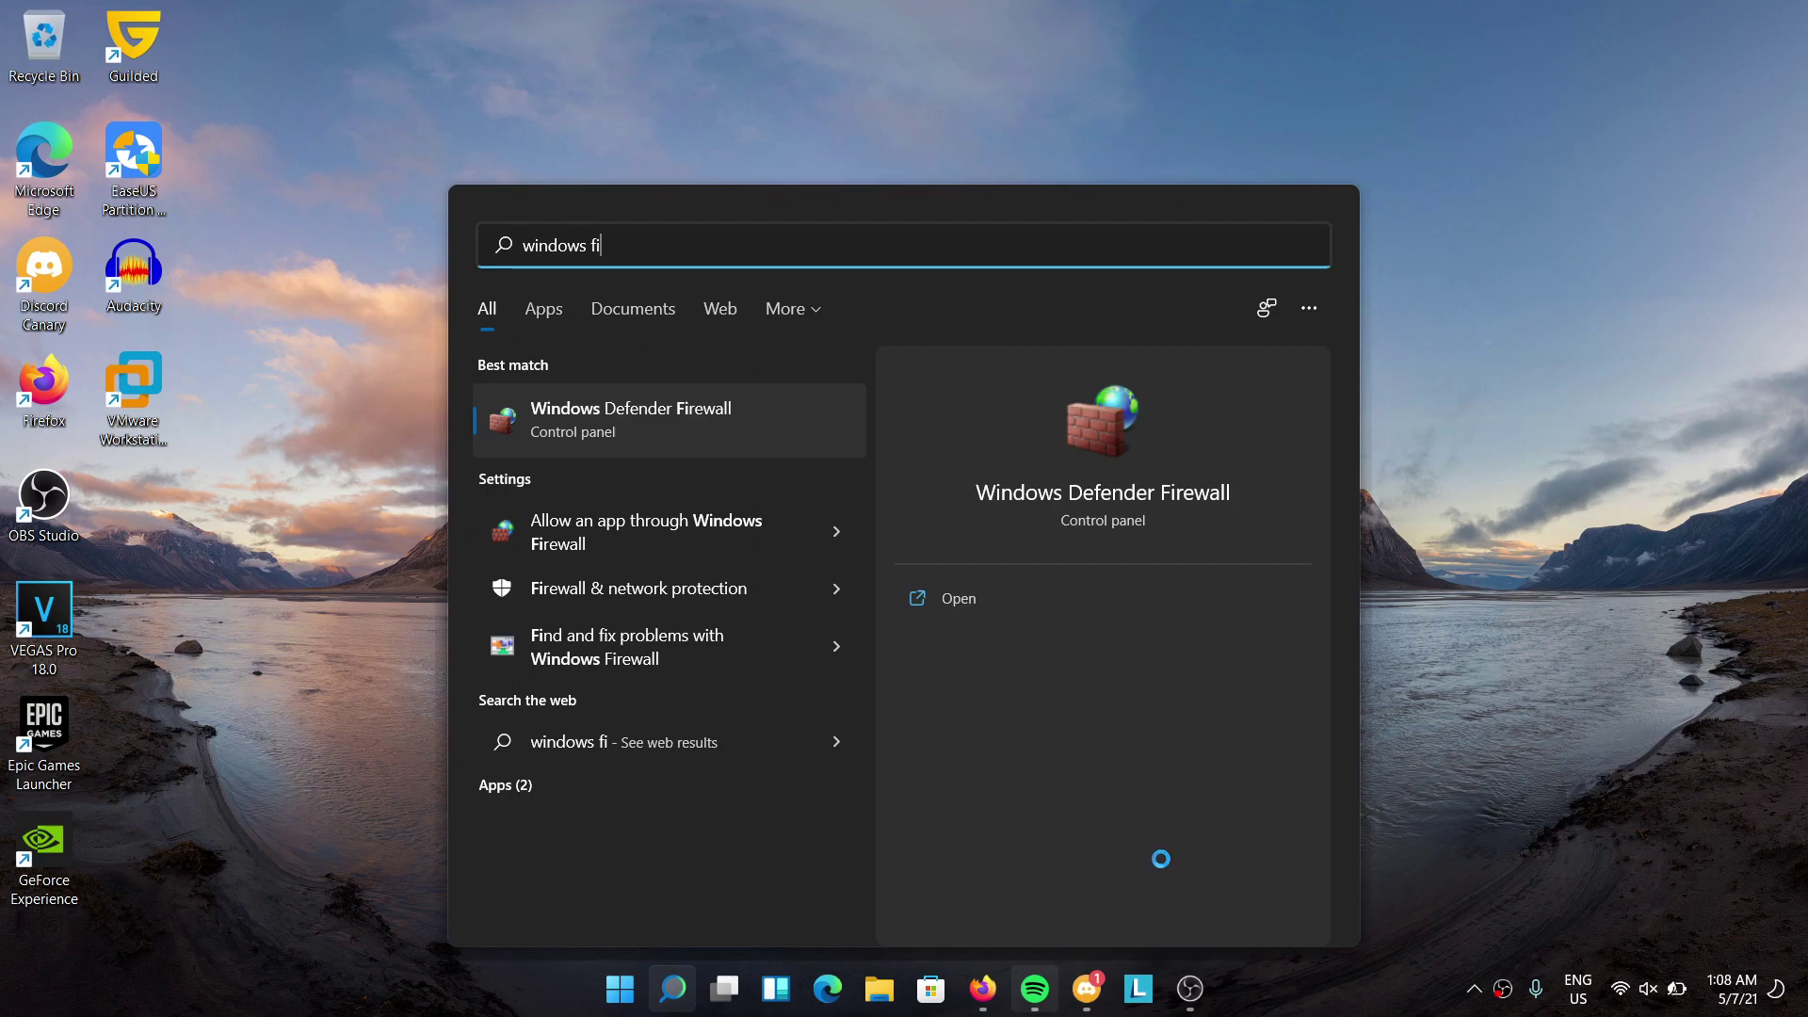
key("Escape")
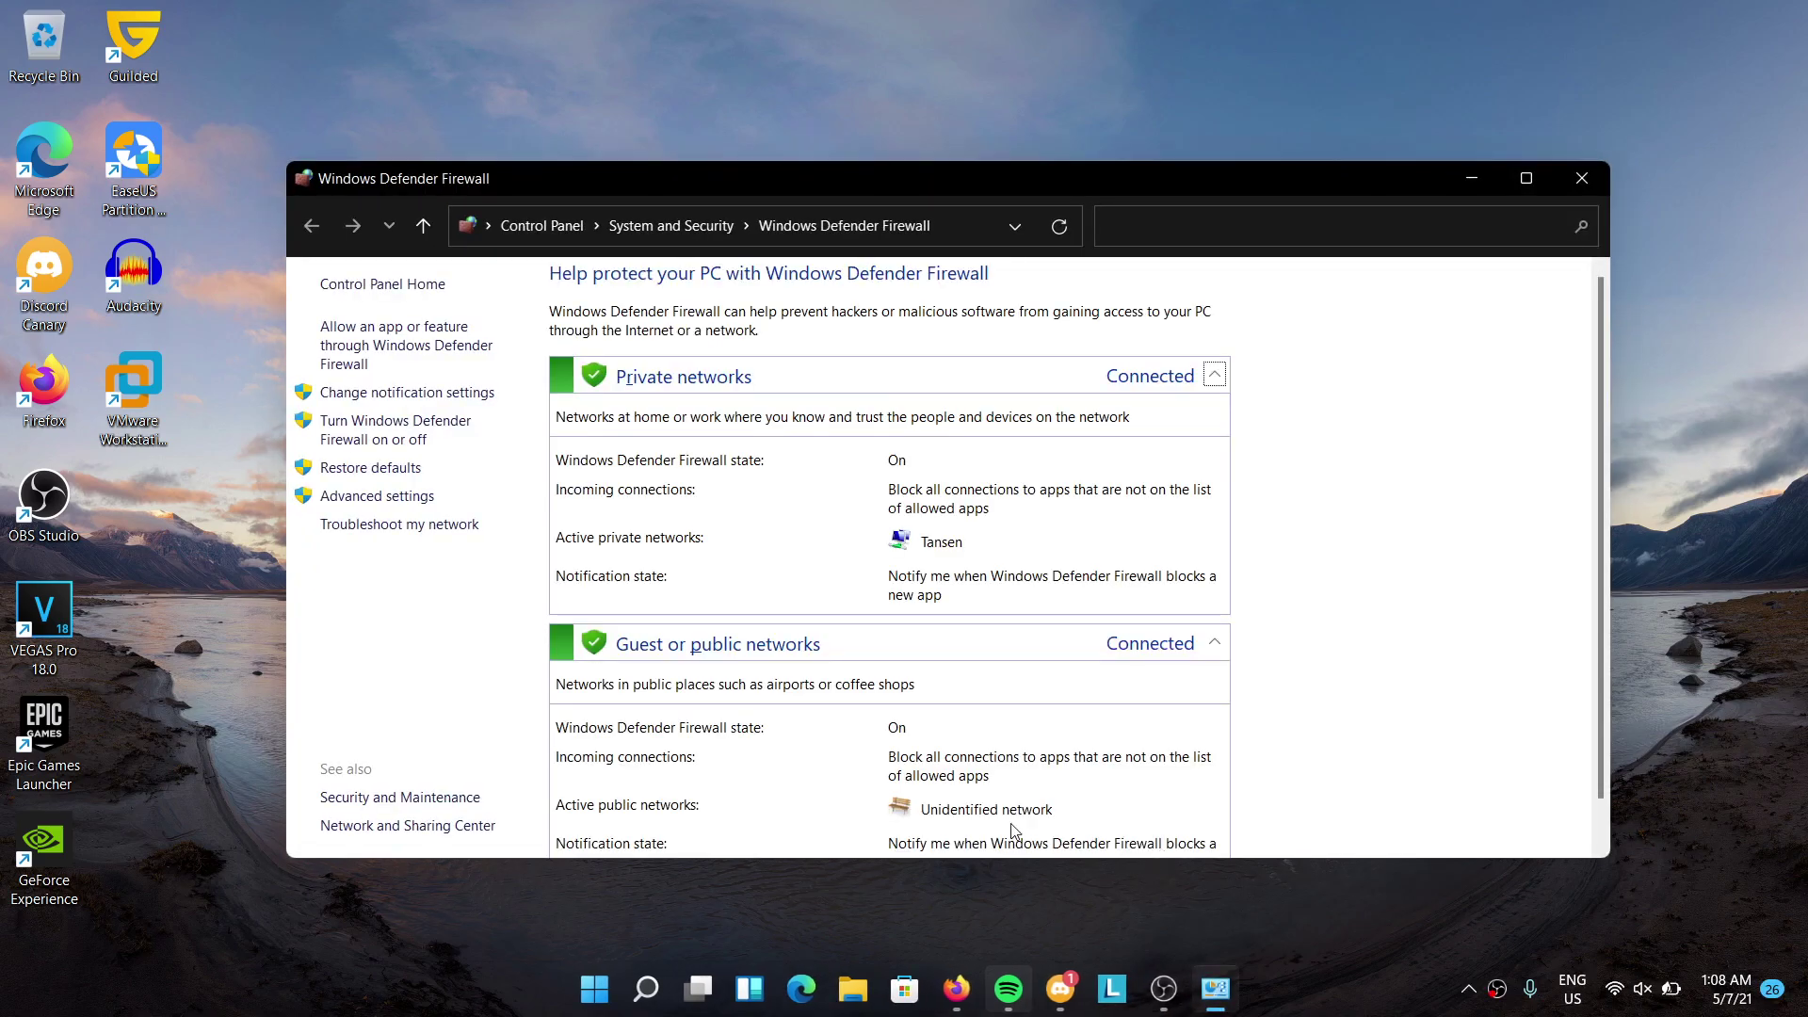
Open the allowed apps list, unlock it via Change settings, and begin adding another app
left_click(391, 346)
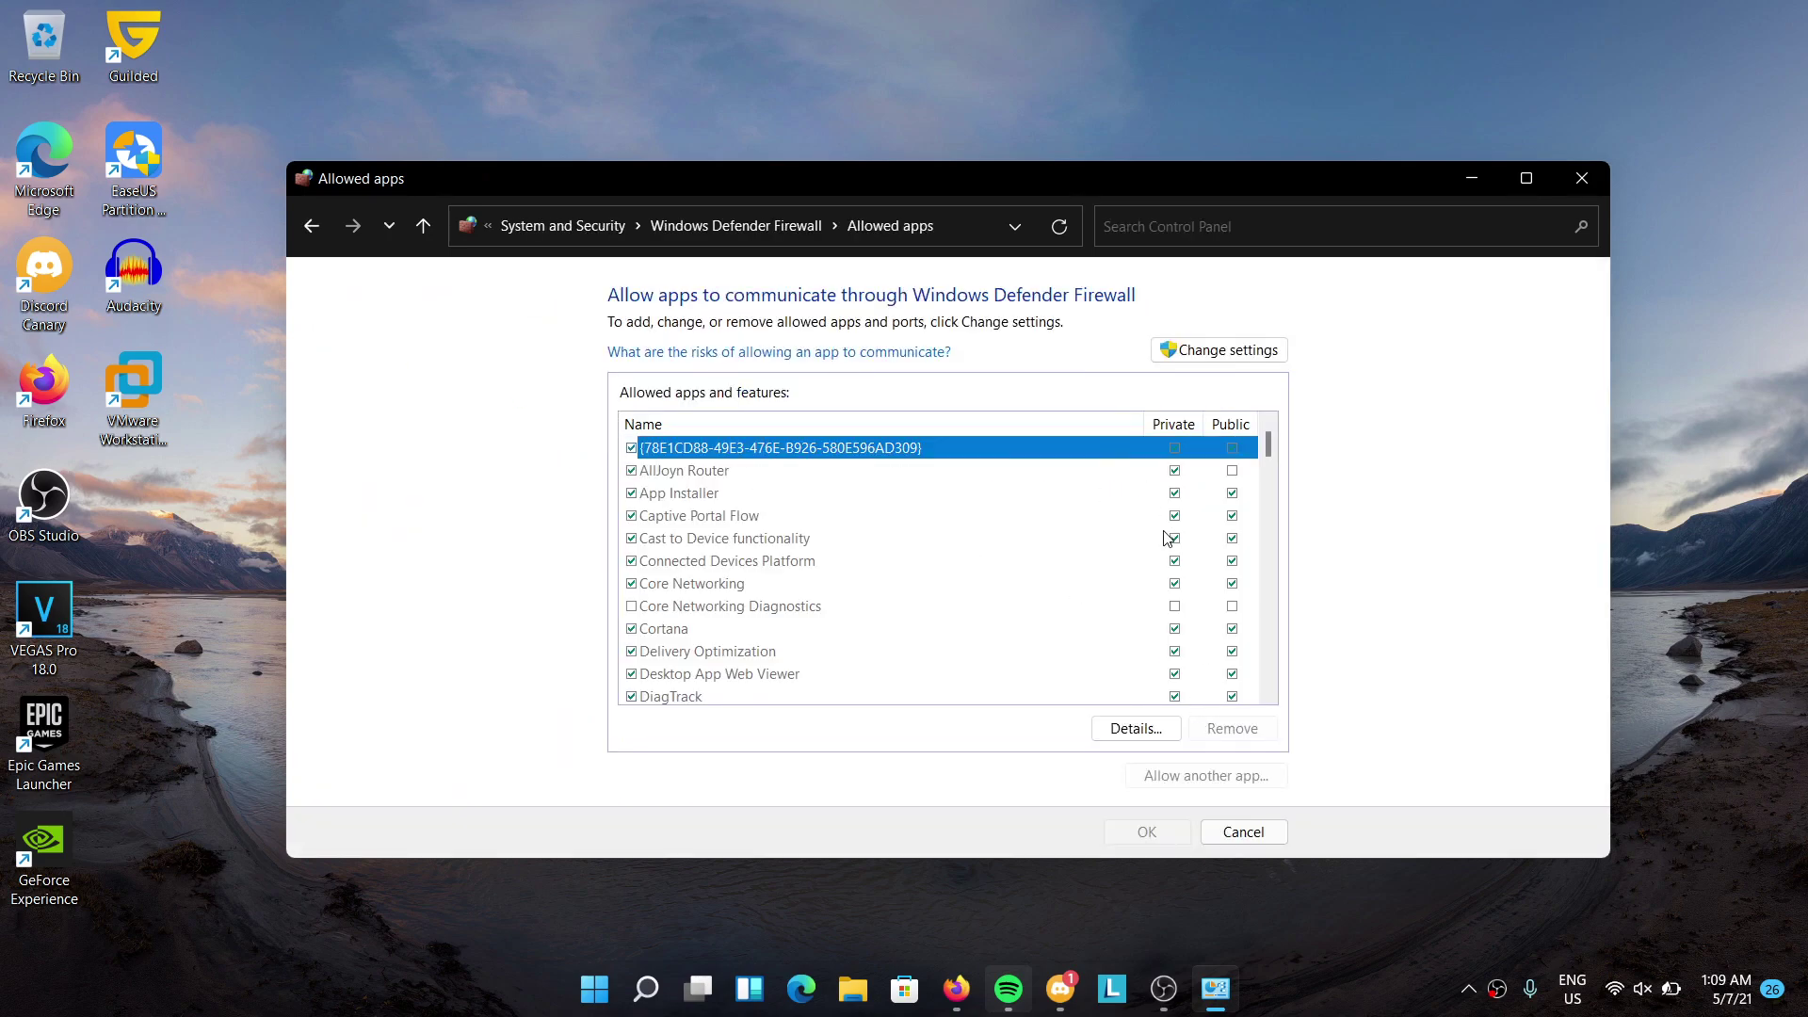
left_click(1230, 350)
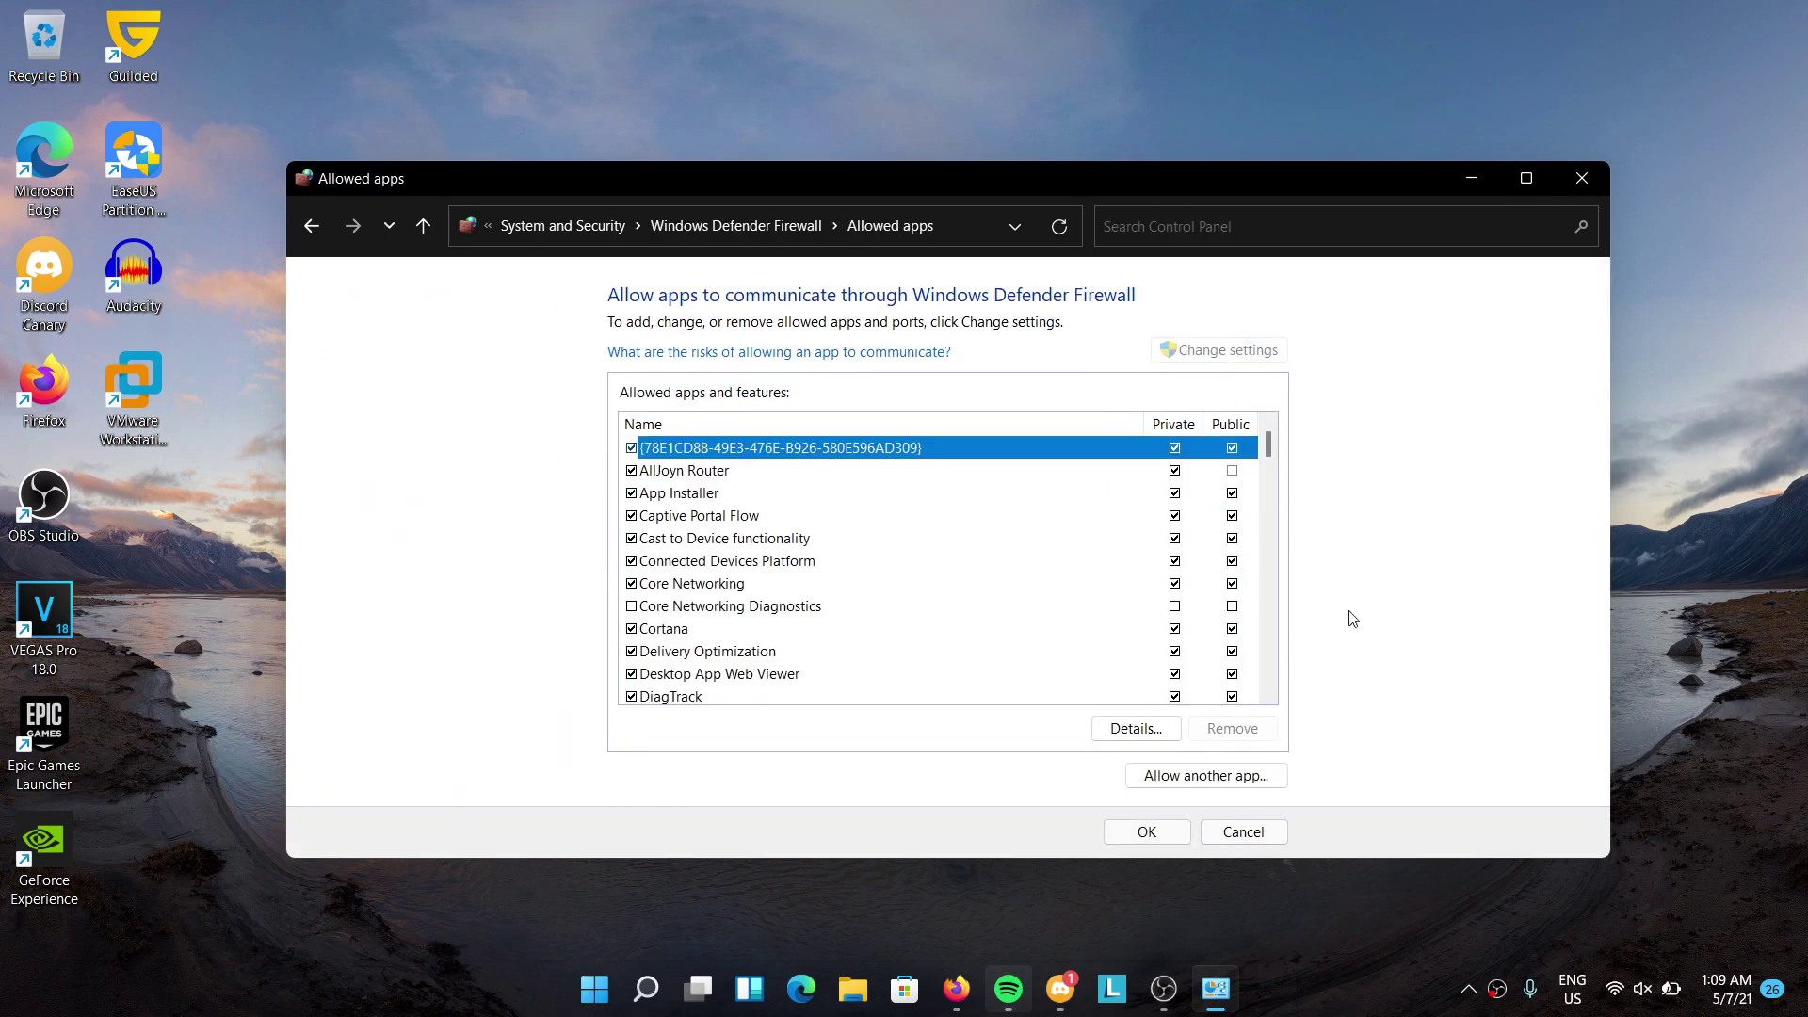
left_click(1204, 779)
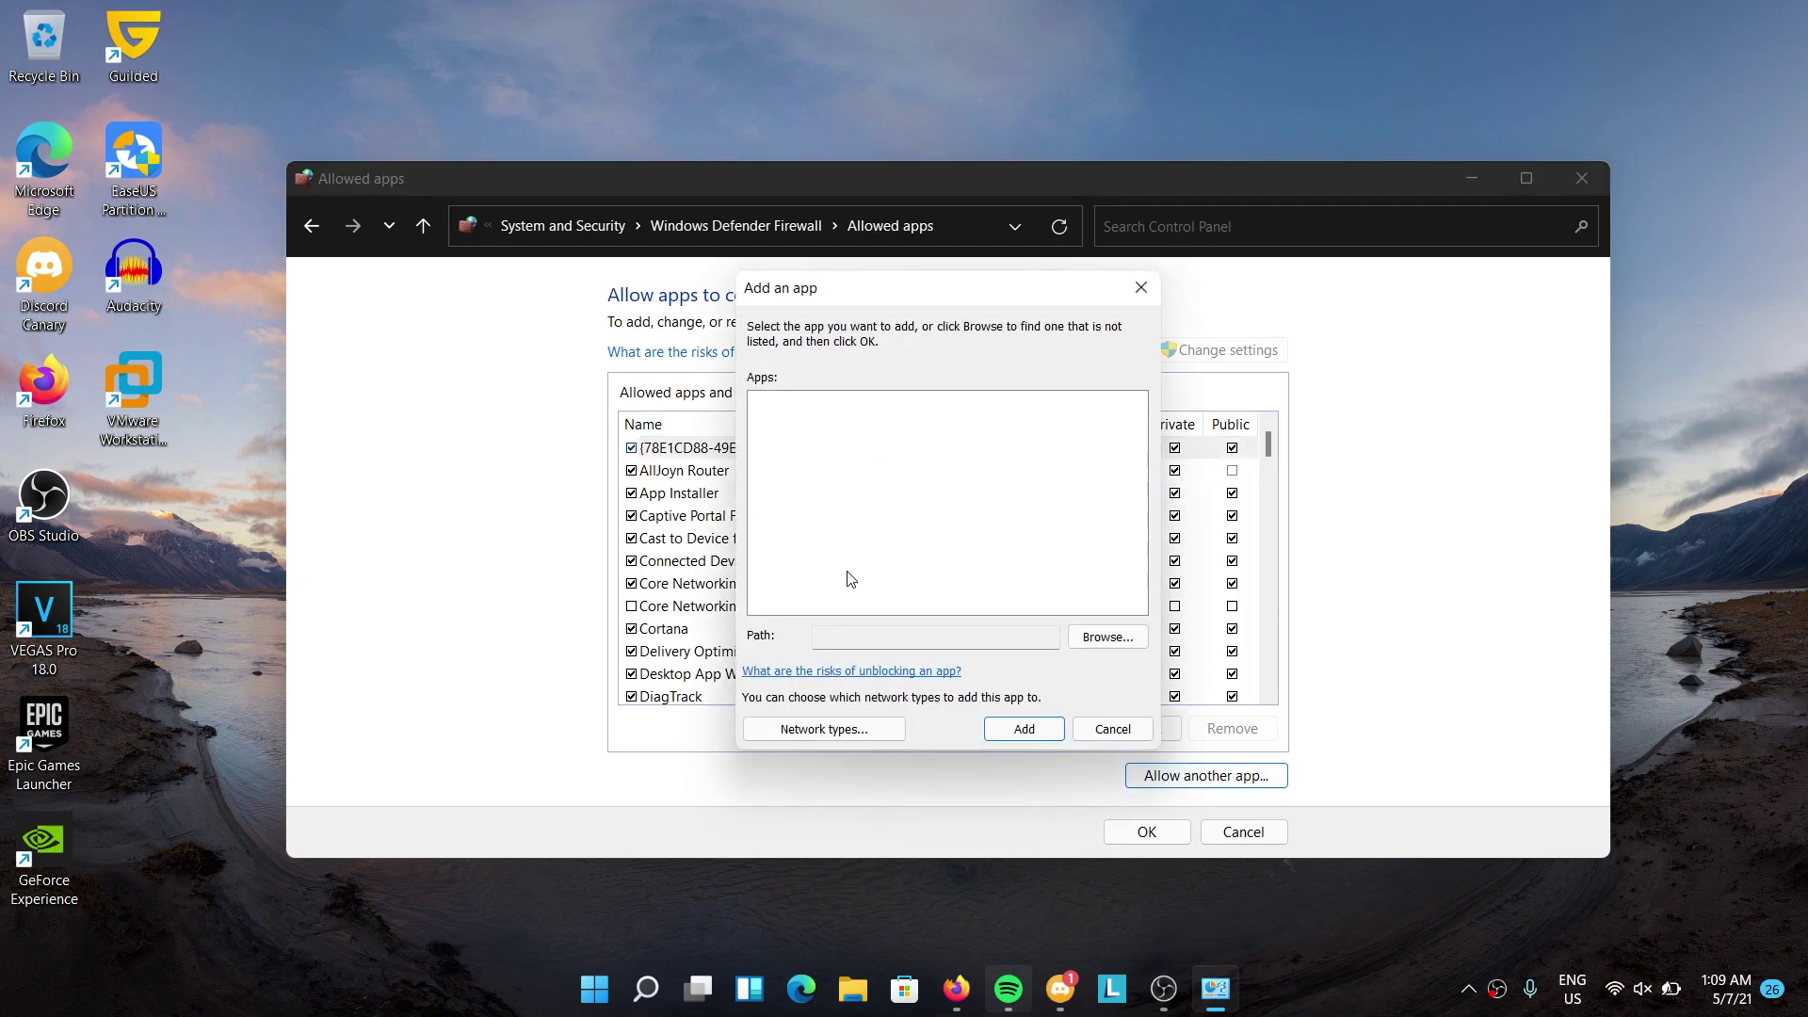
Browse to audacity.exe in Program Files (x86)\Audacity and add it to the allowed apps
left_click(1078, 640)
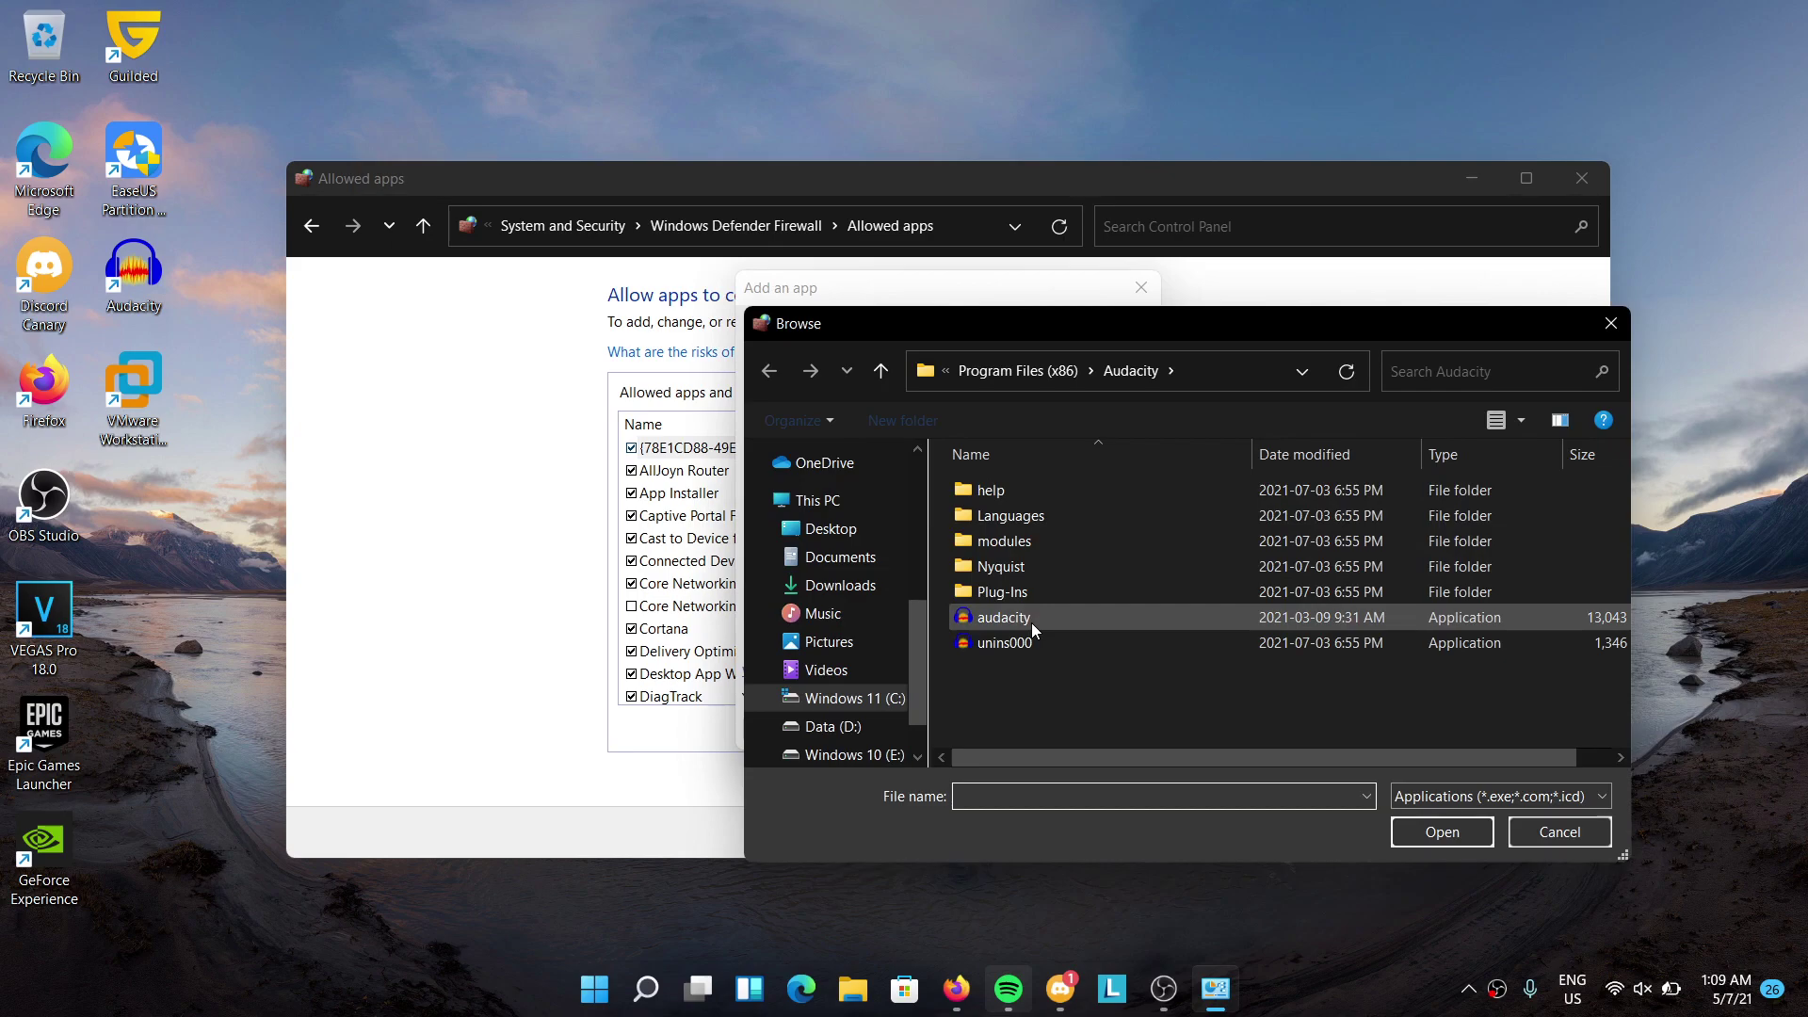
right_click(1031, 623)
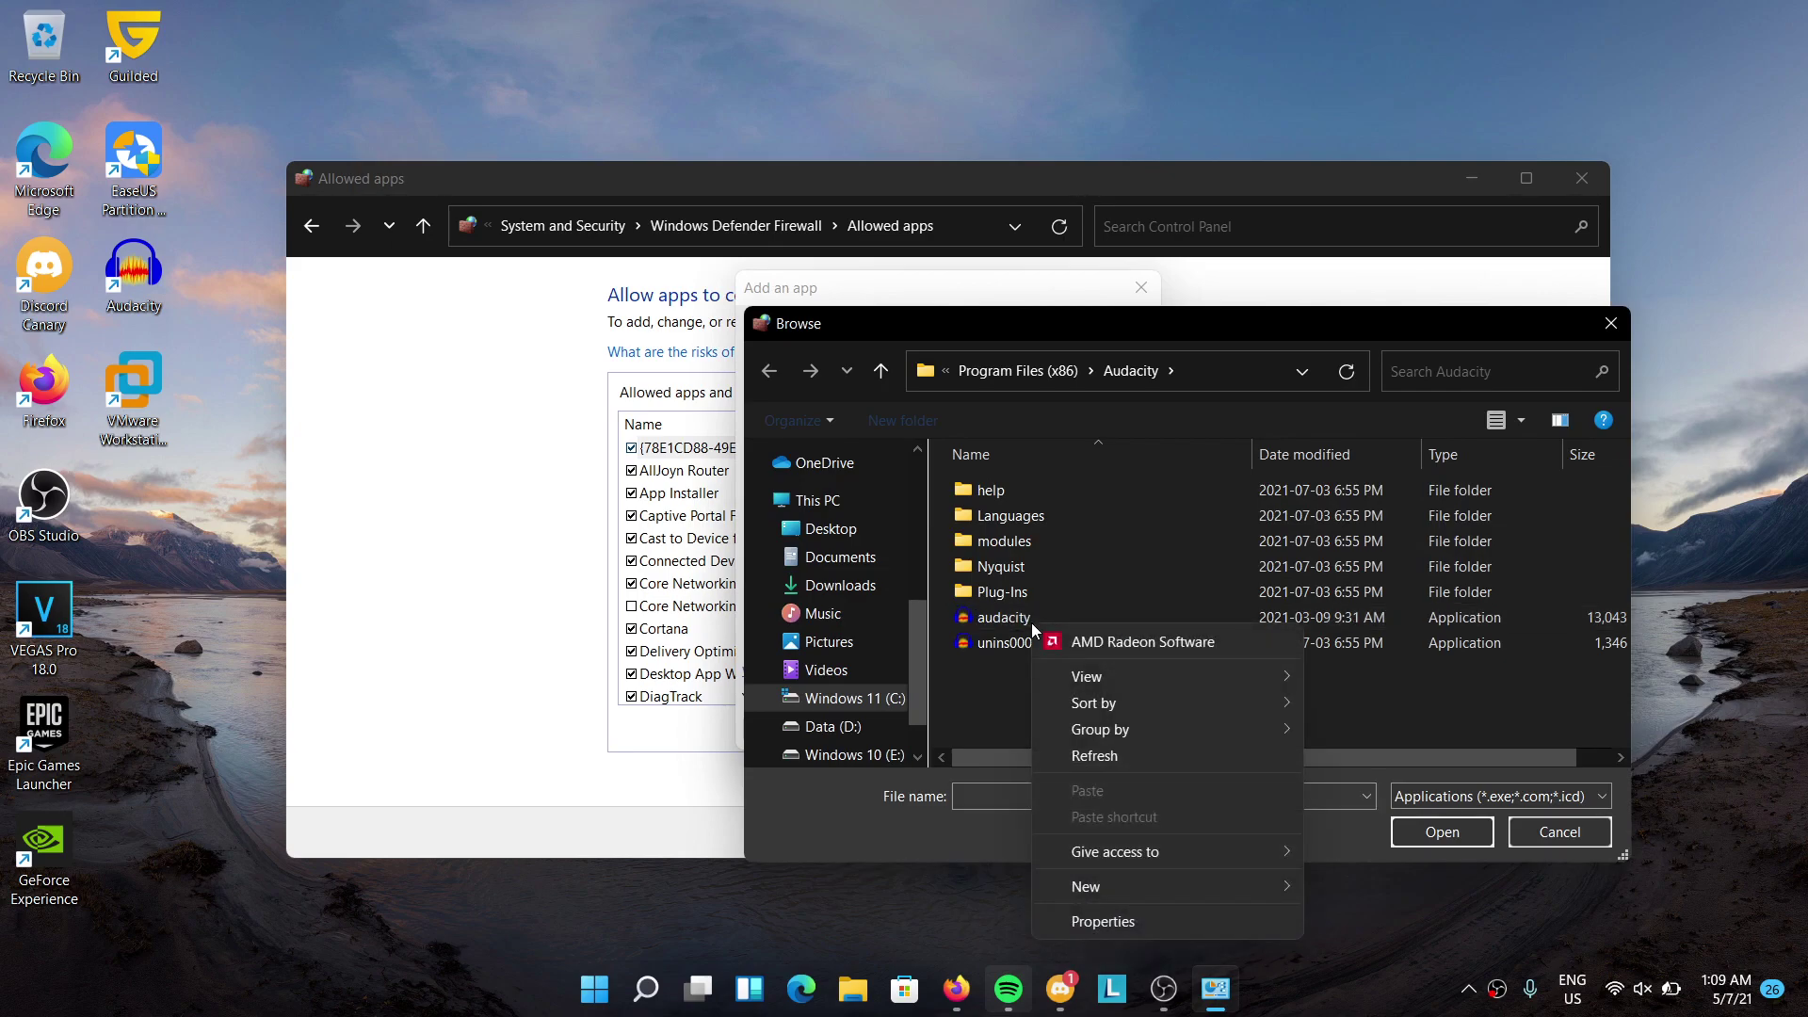
left_click(994, 617)
double_click(993, 617)
left_click(1025, 727)
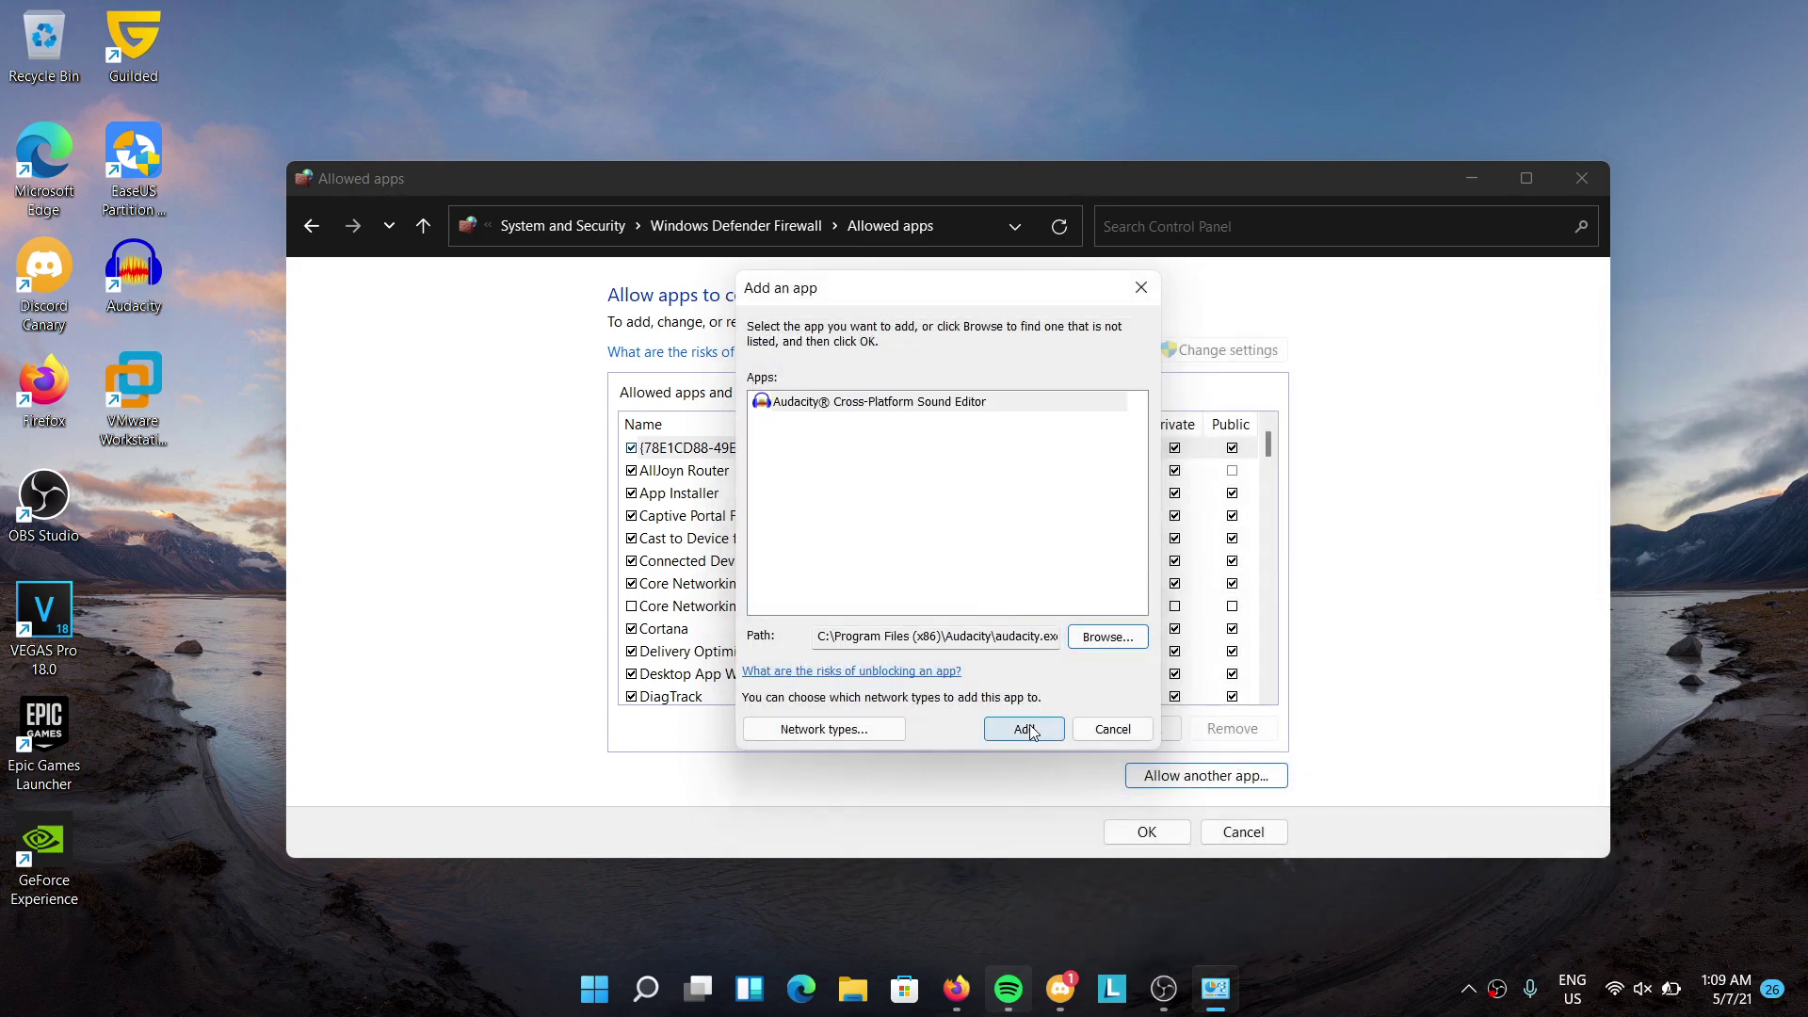
Set Audacity's firewall permission to Public only, clearing Private, and confirm with OK
left_click(1179, 522)
left_click(1232, 517)
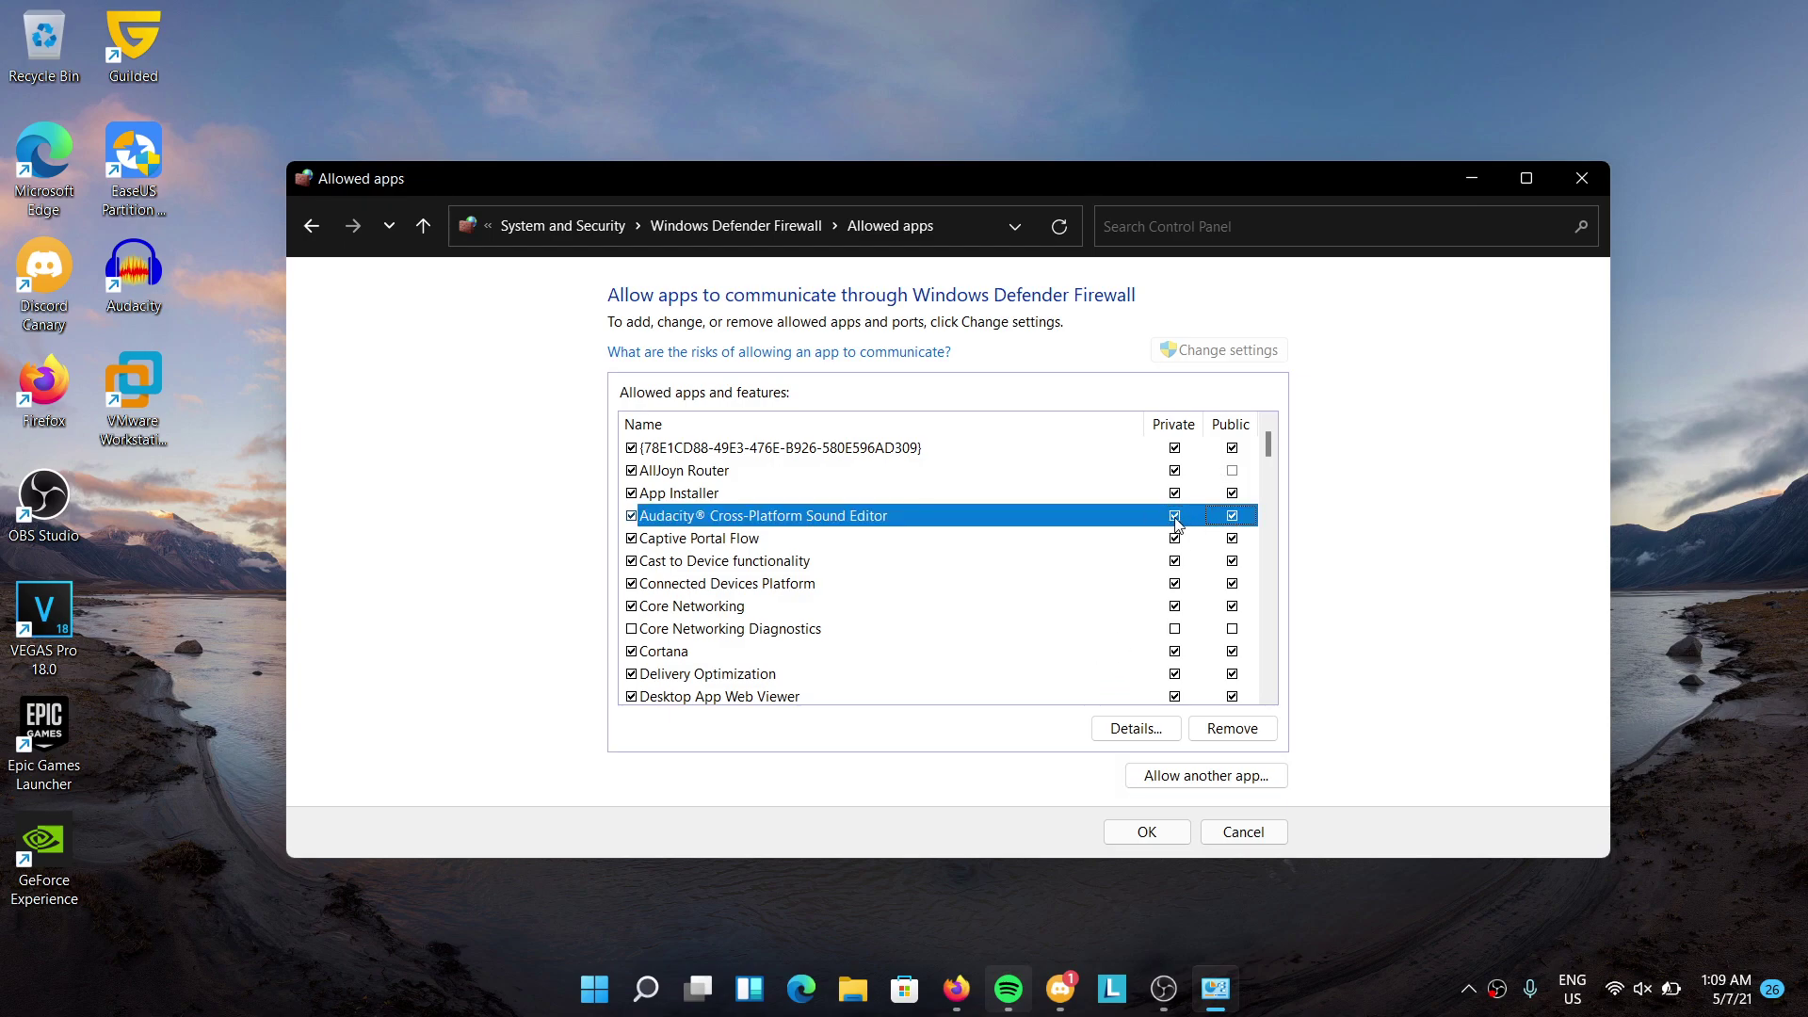
left_click(1173, 516)
left_click(1233, 518)
left_click(1175, 516)
left_click(1232, 518)
left_click(1232, 517)
left_click(1176, 518)
left_click(1153, 832)
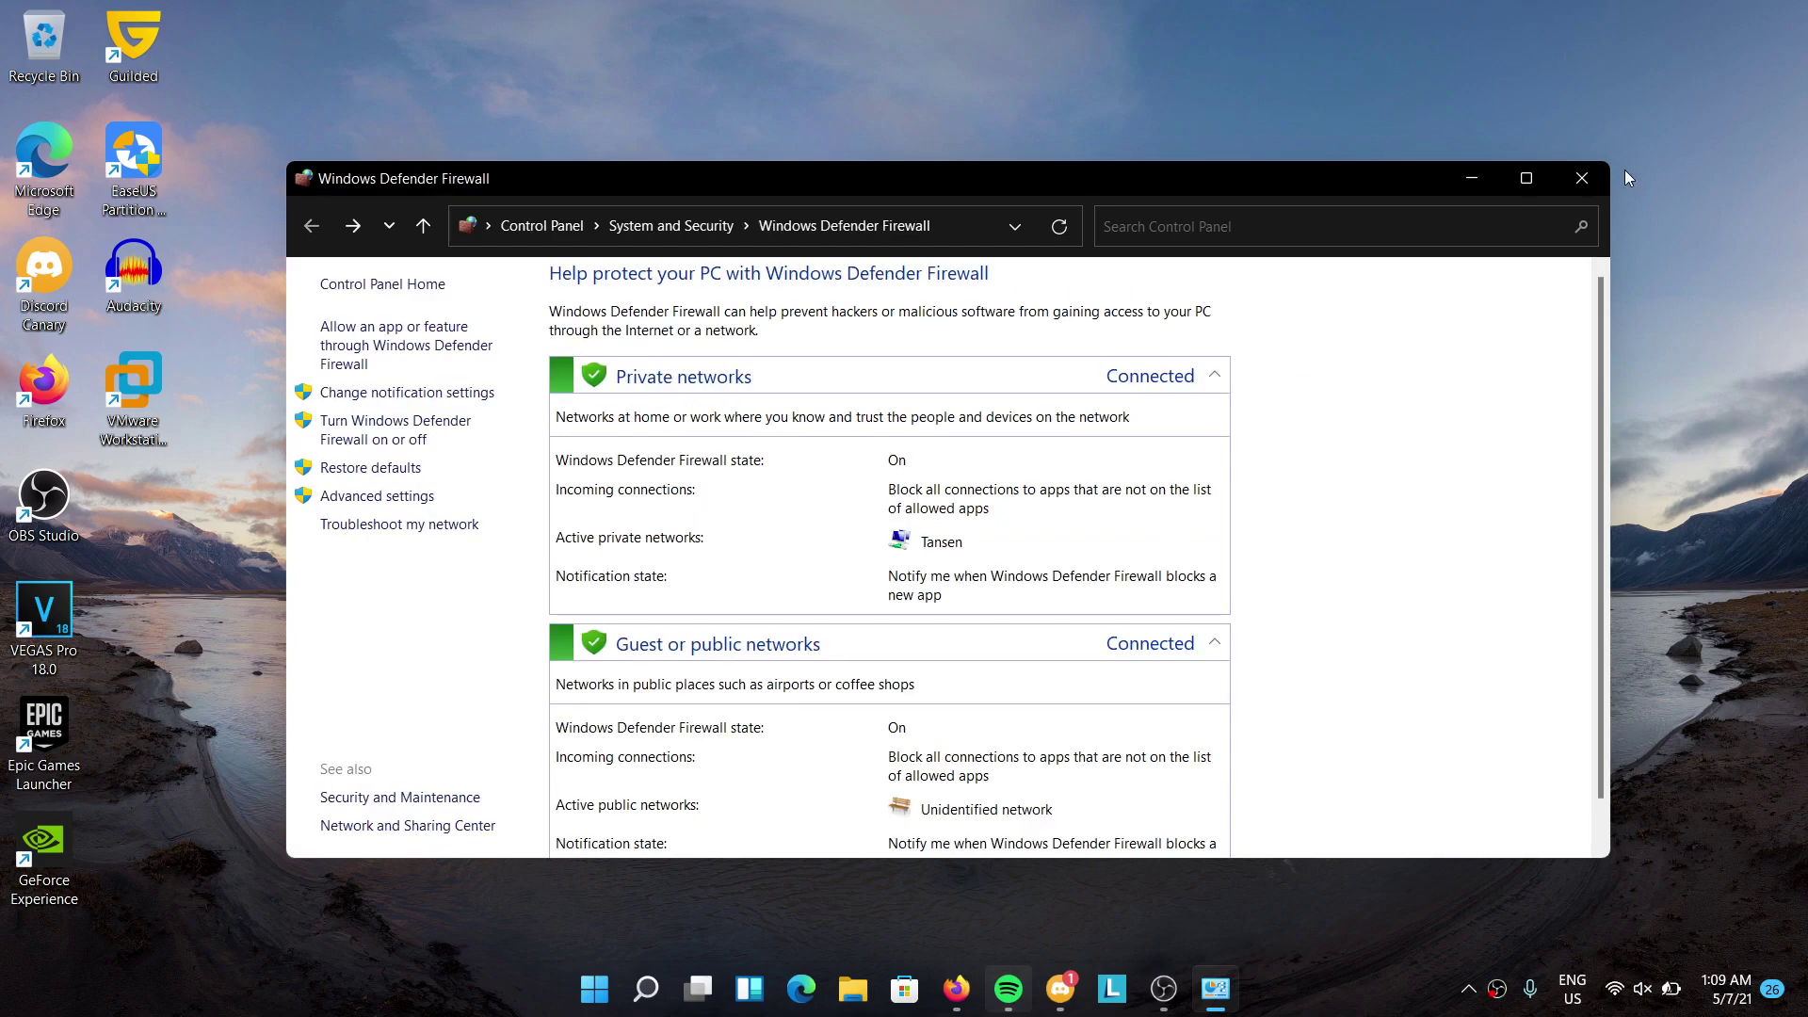
Close the Windows Defender Firewall window with its X button
left_click(1603, 178)
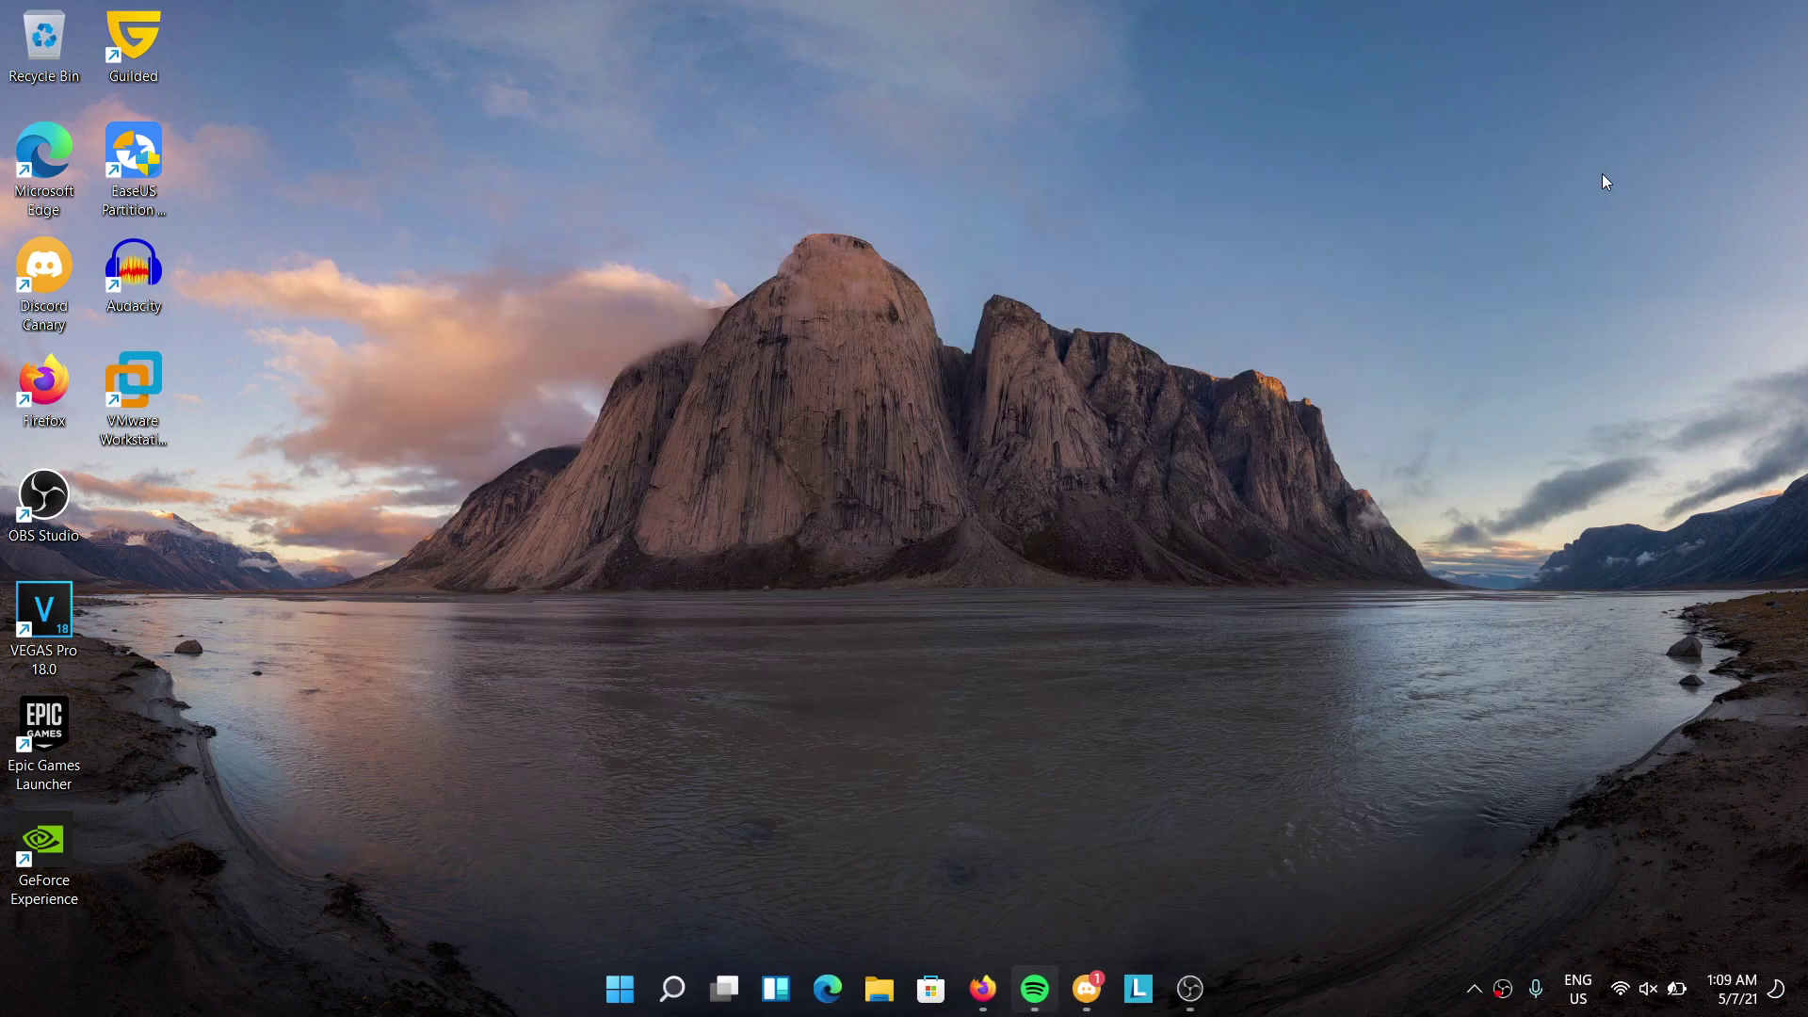